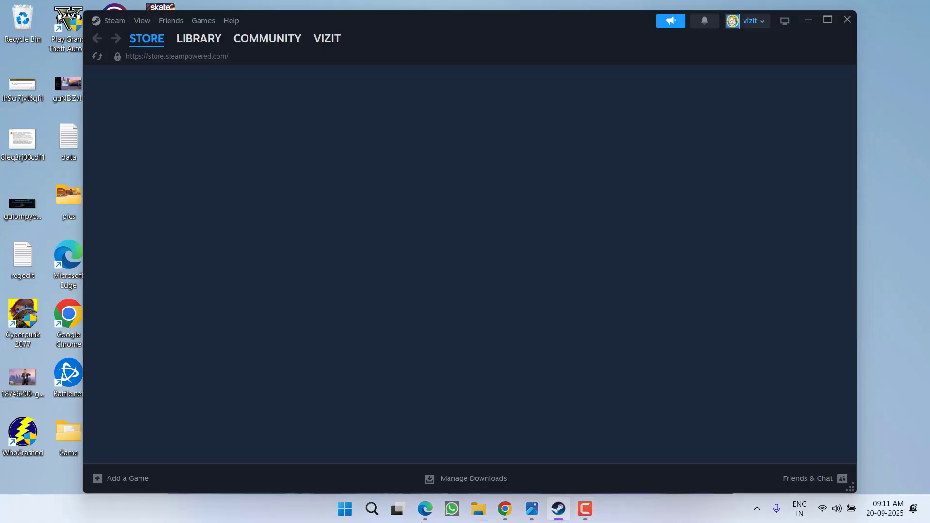
Show Stumble Guys' Installed Files properties with the verify-integrity option, then close Steam.
{"action": "left_click", "coordinate": [198, 38]}
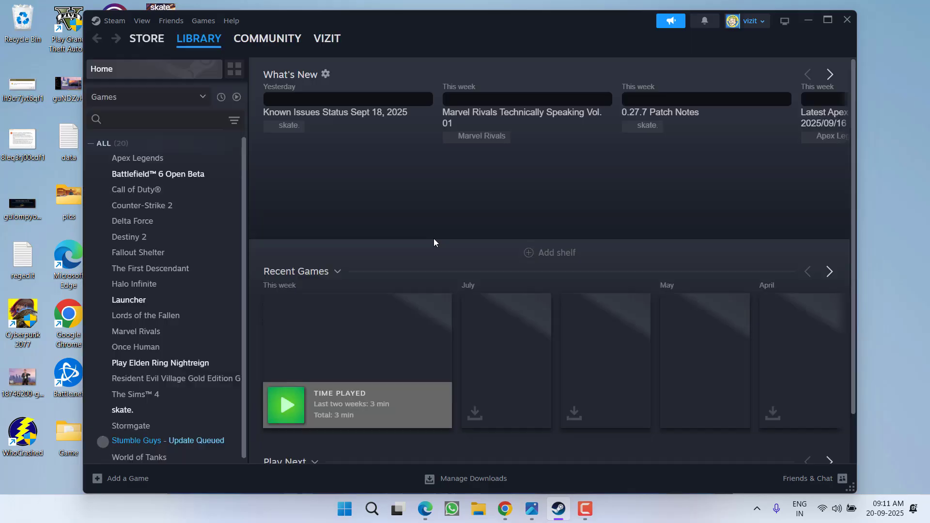
{"action": "right_click", "coordinate": [135, 441]}
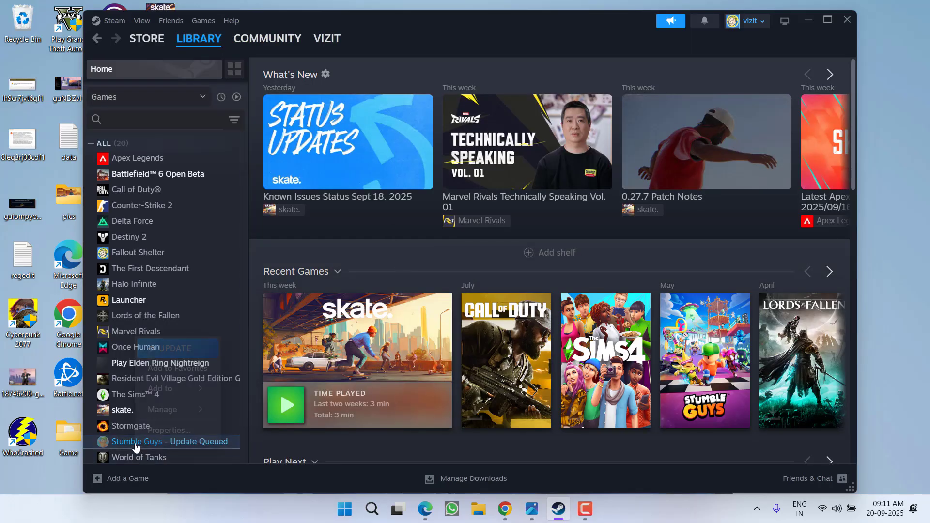
{"action": "left_click", "coordinate": [166, 430]}
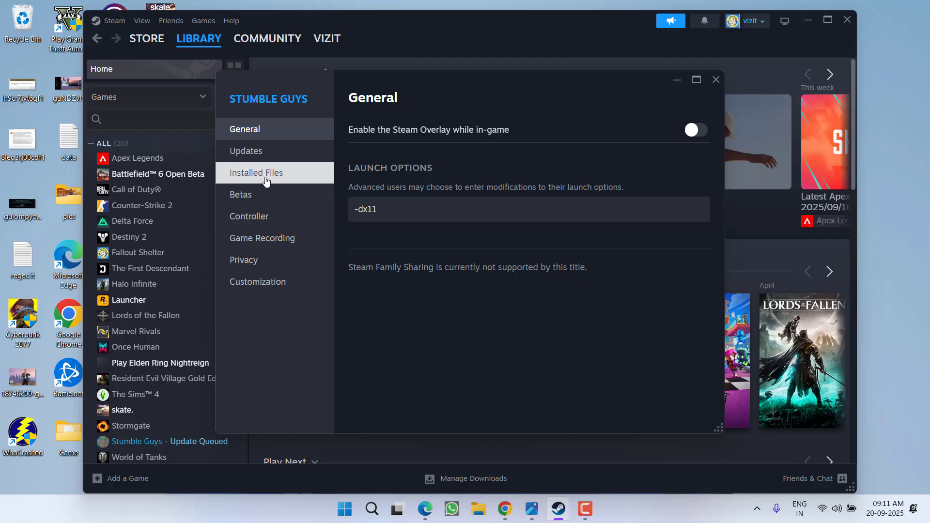
{"action": "left_click", "coordinate": [266, 180]}
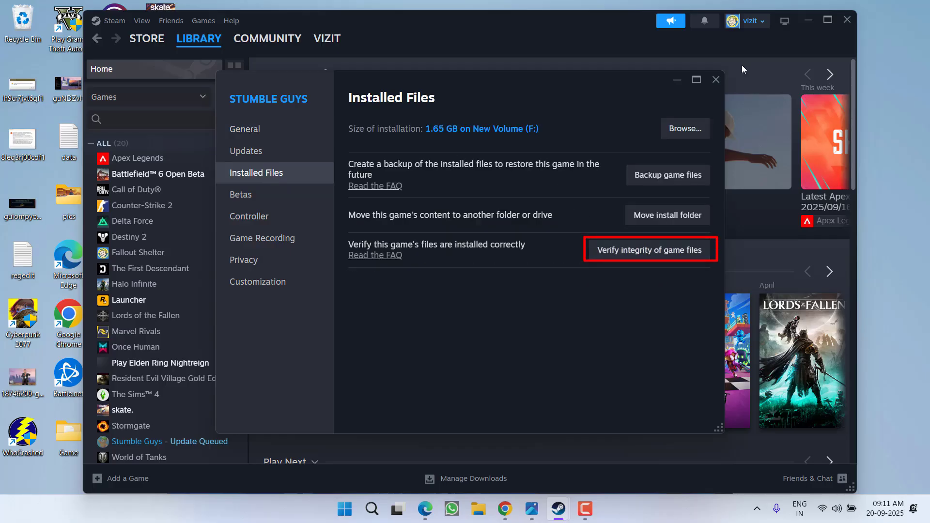
{"action": "left_click", "coordinate": [717, 79]}
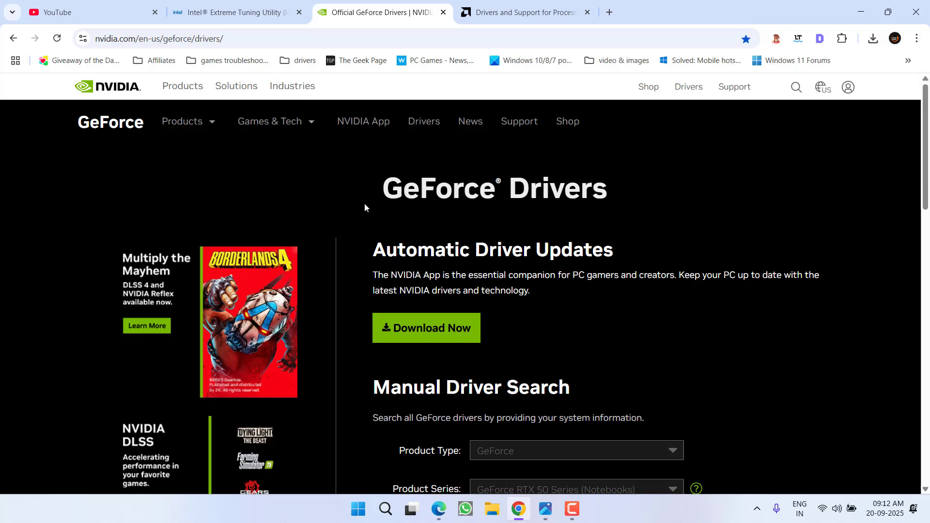
Run NVIDIA's manual driver search and reach the older 577.00 notebook driver download.
{"action": "left_click", "coordinate": [523, 12]}
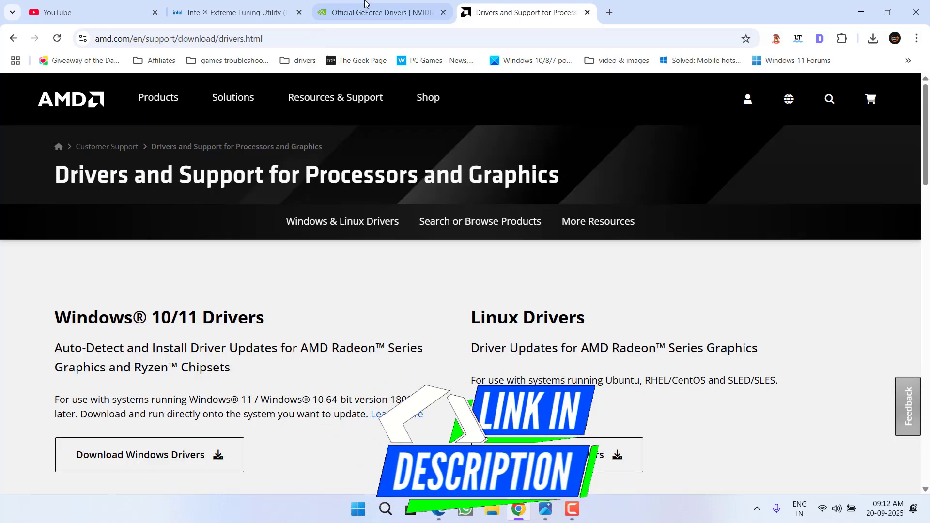
{"action": "left_click", "coordinate": [378, 12]}
{"action": "scroll", "coordinate": [483, 300], "scroll_direction": "down", "scroll_amount": 3}
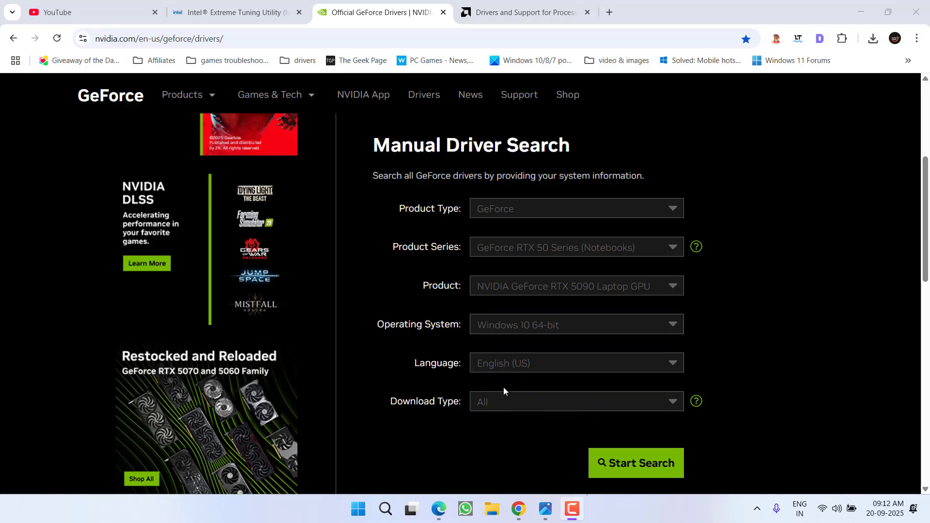
{"action": "left_click", "coordinate": [617, 463]}
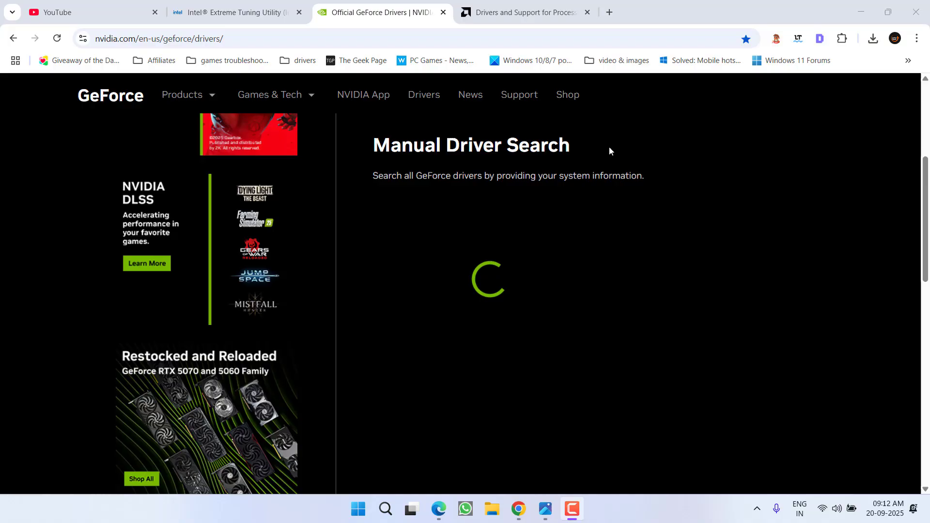
{"action": "scroll", "coordinate": [461, 229], "scroll_direction": "down", "scroll_amount": 3}
{"action": "scroll", "coordinate": [461, 230], "scroll_direction": "down", "scroll_amount": 3}
{"action": "scroll", "coordinate": [461, 229], "scroll_direction": "down", "scroll_amount": 4}
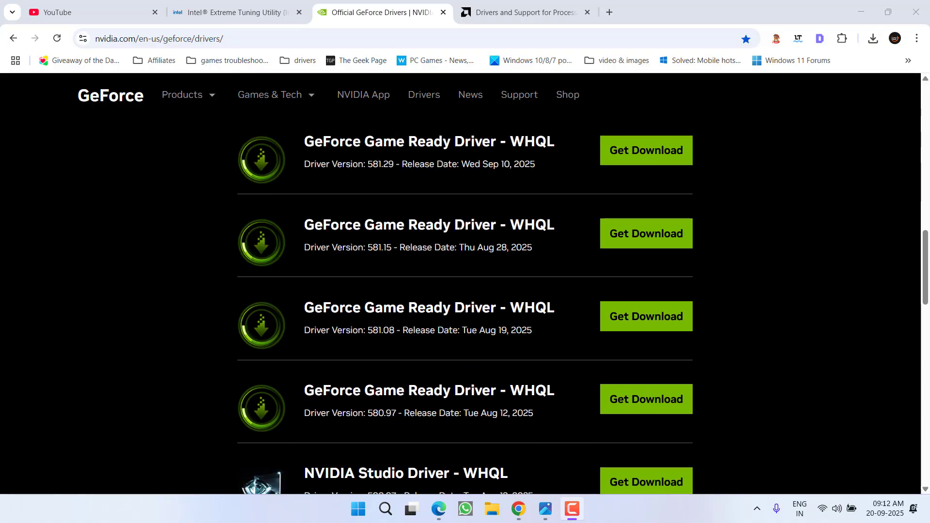
{"action": "scroll", "coordinate": [461, 229], "scroll_direction": "down", "scroll_amount": 4}
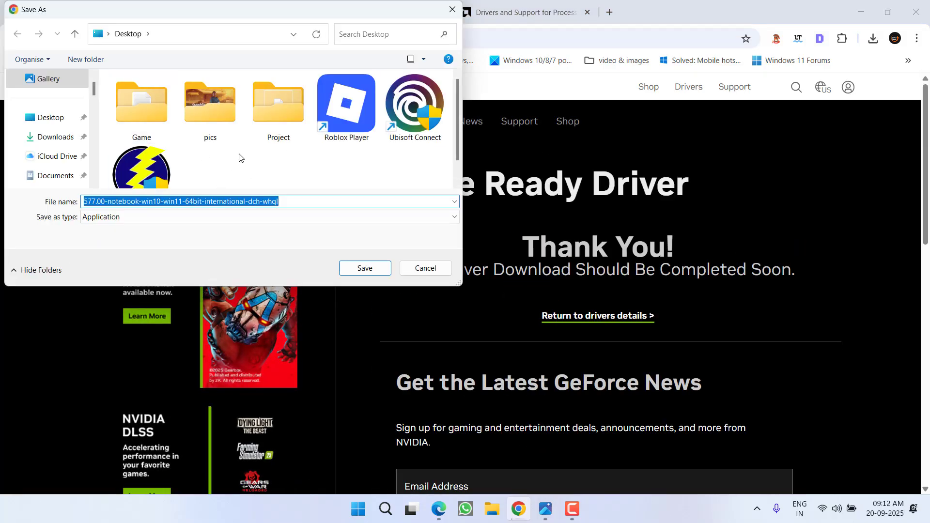
Dismiss the save prompt and search AMD's site for Radeon RX 5500M drivers.
{"action": "left_click", "coordinate": [445, 269]}
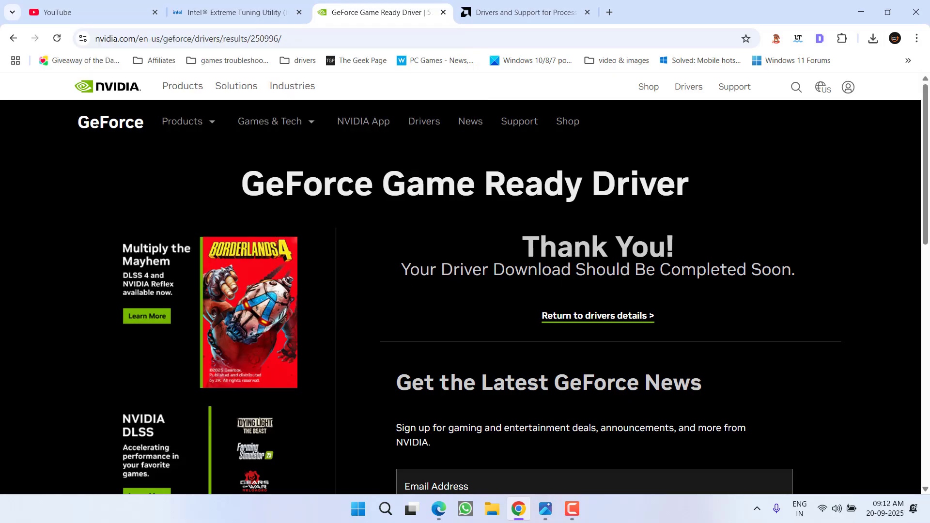
{"action": "left_click", "coordinate": [523, 12]}
{"action": "scroll", "coordinate": [276, 311], "scroll_direction": "down", "scroll_amount": 3}
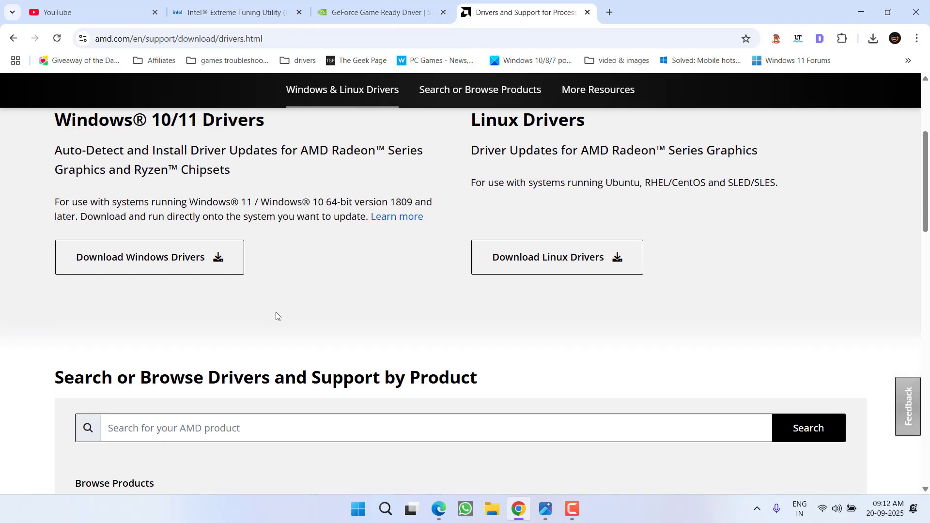
{"action": "scroll", "coordinate": [276, 312], "scroll_direction": "down", "scroll_amount": 1}
{"action": "left_click", "coordinate": [153, 384]}
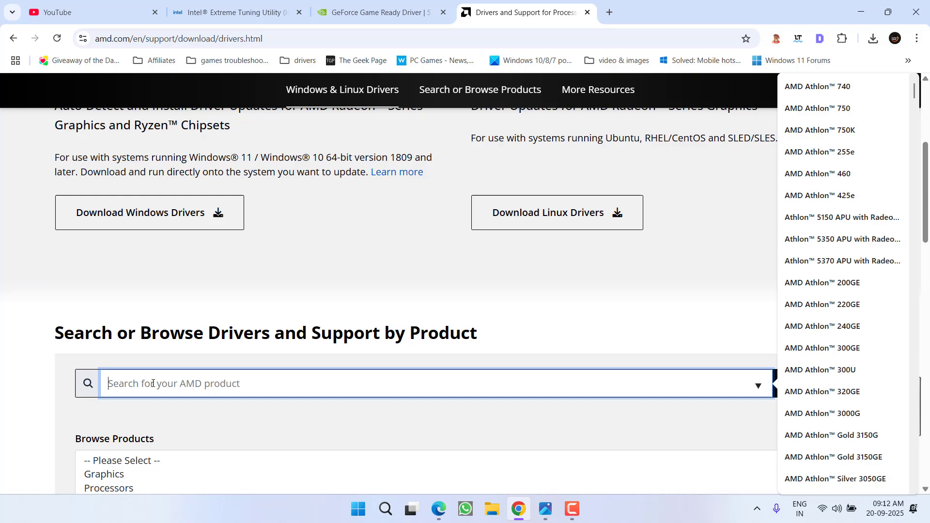
{"action": "type", "text": "rx"}
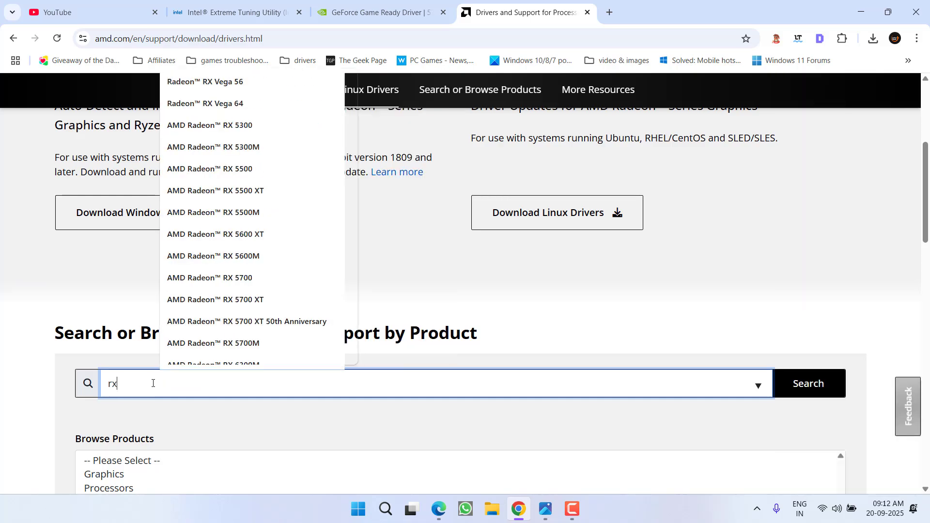
{"action": "type", "text": " 5500m"}
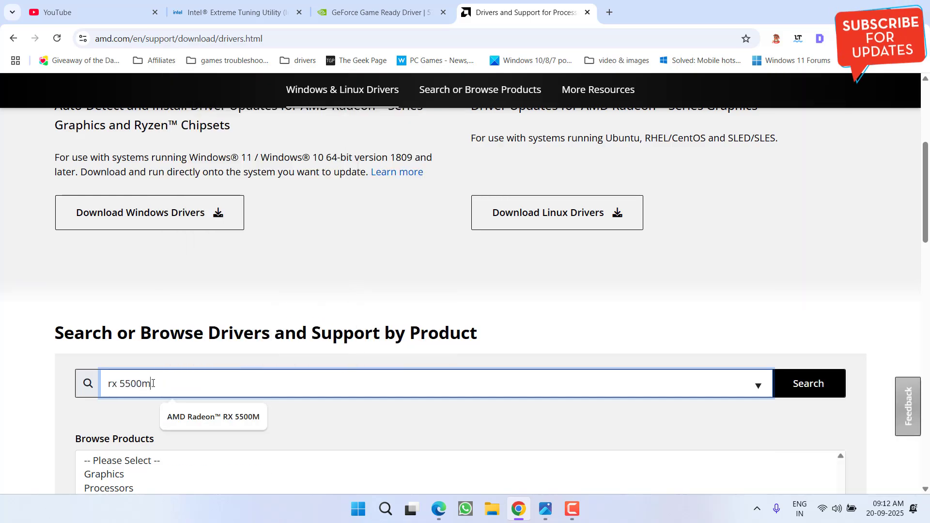
{"action": "left_click", "coordinate": [213, 417]}
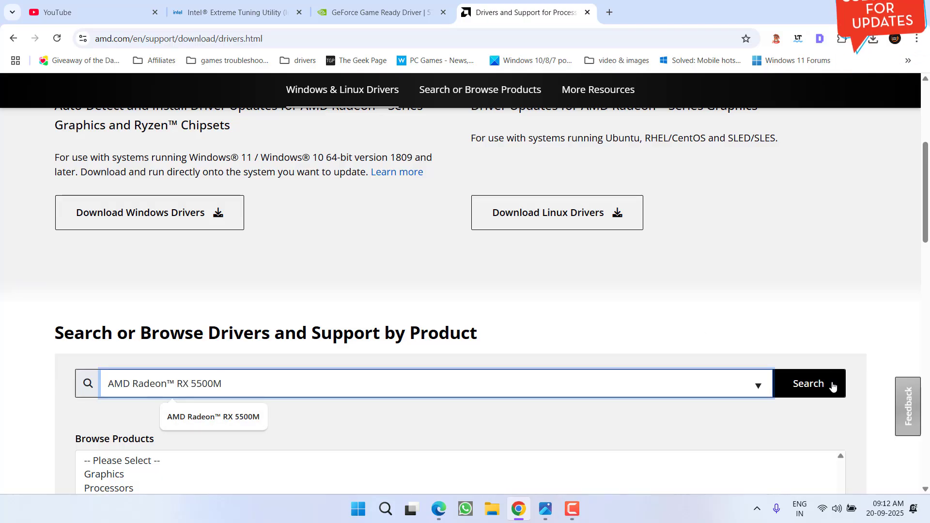
{"action": "left_click", "coordinate": [808, 383]}
{"action": "scroll", "coordinate": [356, 349], "scroll_direction": "down", "scroll_amount": 3}
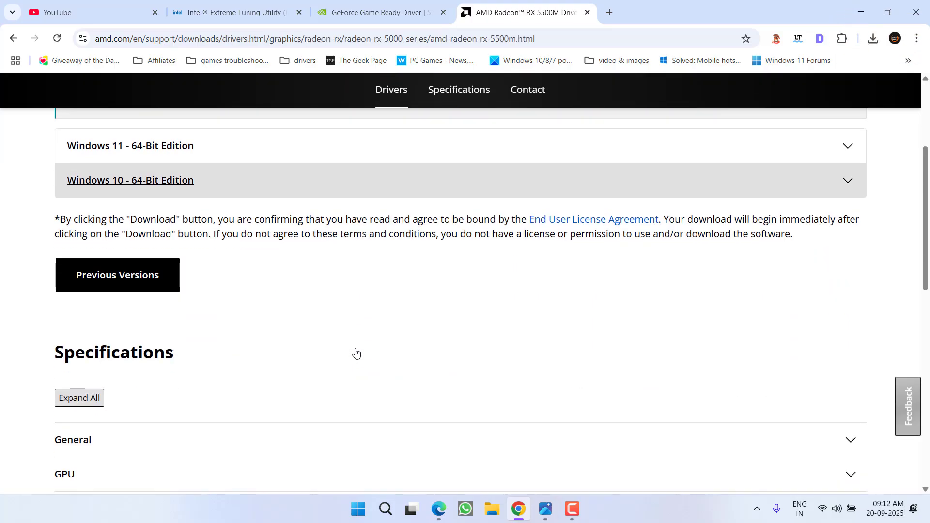
Expand the Windows 11 older drivers and request Adrenalin 25.3.1 (WHQL Recommended), dismissing the save dialog.
{"action": "left_click", "coordinate": [139, 282]}
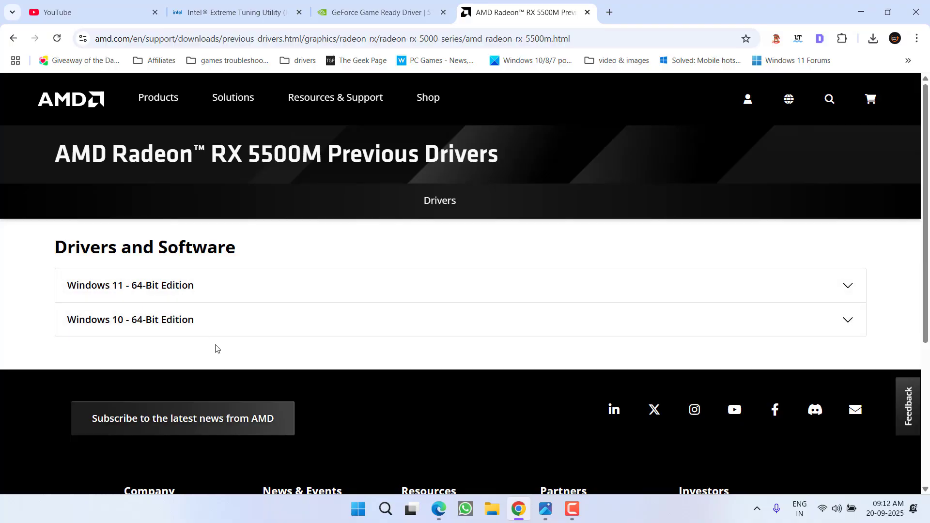
{"action": "left_click", "coordinate": [227, 295]}
{"action": "scroll", "coordinate": [236, 295], "scroll_direction": "down", "scroll_amount": 5}
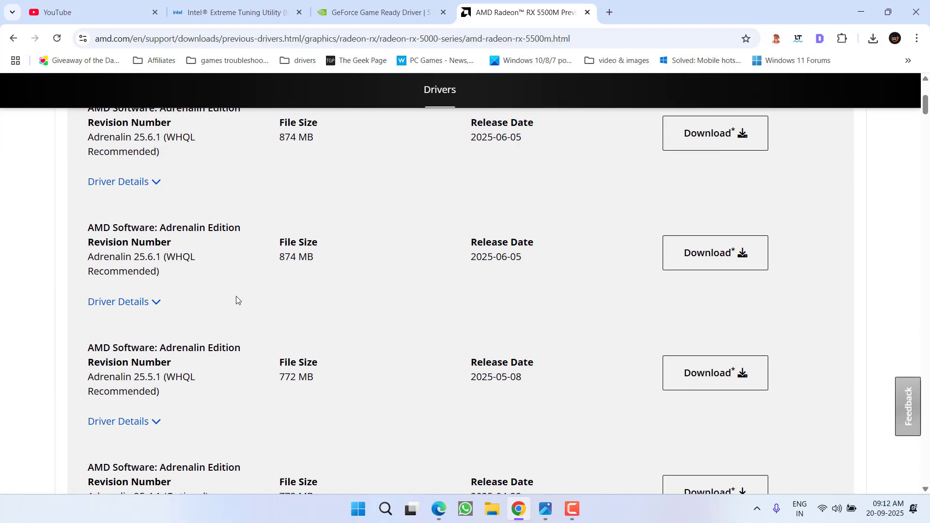
{"action": "scroll", "coordinate": [261, 305], "scroll_direction": "down", "scroll_amount": 3}
{"action": "scroll", "coordinate": [262, 305], "scroll_direction": "down", "scroll_amount": 4}
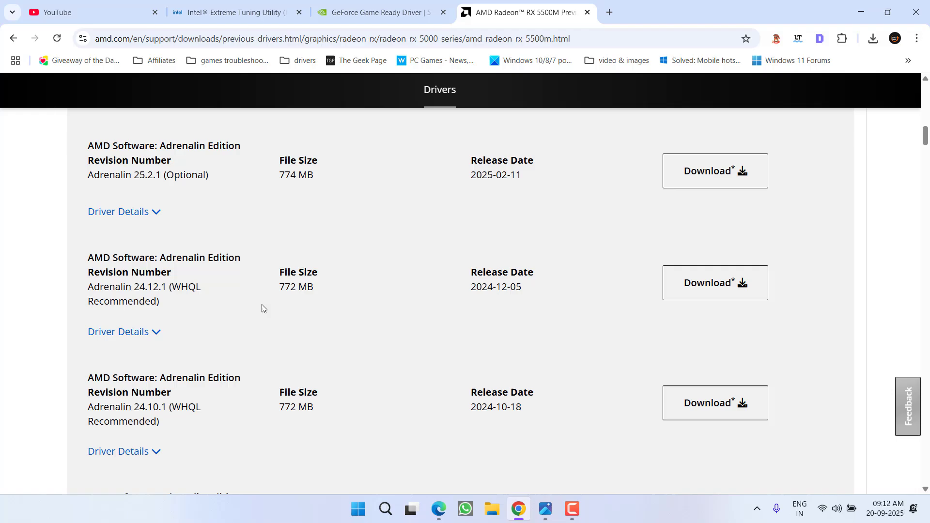
{"action": "scroll", "coordinate": [262, 305], "scroll_direction": "down", "scroll_amount": 1}
{"action": "scroll", "coordinate": [261, 308], "scroll_direction": "up", "scroll_amount": 2}
{"action": "scroll", "coordinate": [261, 308], "scroll_direction": "up", "scroll_amount": 1}
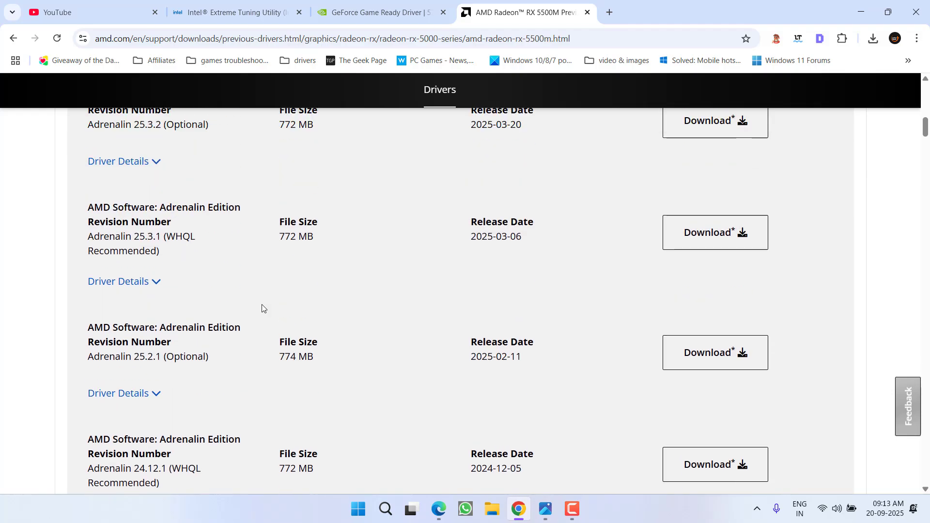
{"action": "scroll", "coordinate": [261, 308], "scroll_direction": "up", "scroll_amount": 1}
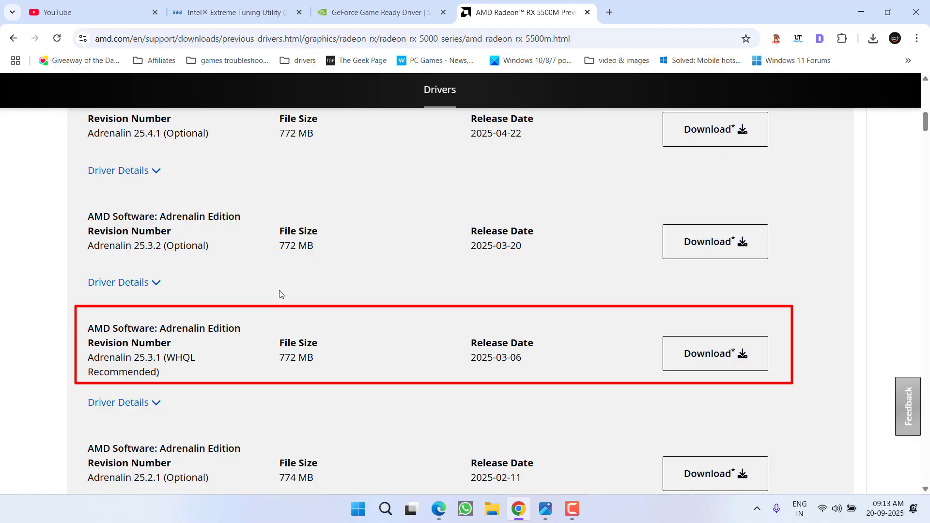
{"action": "left_click", "coordinate": [694, 353]}
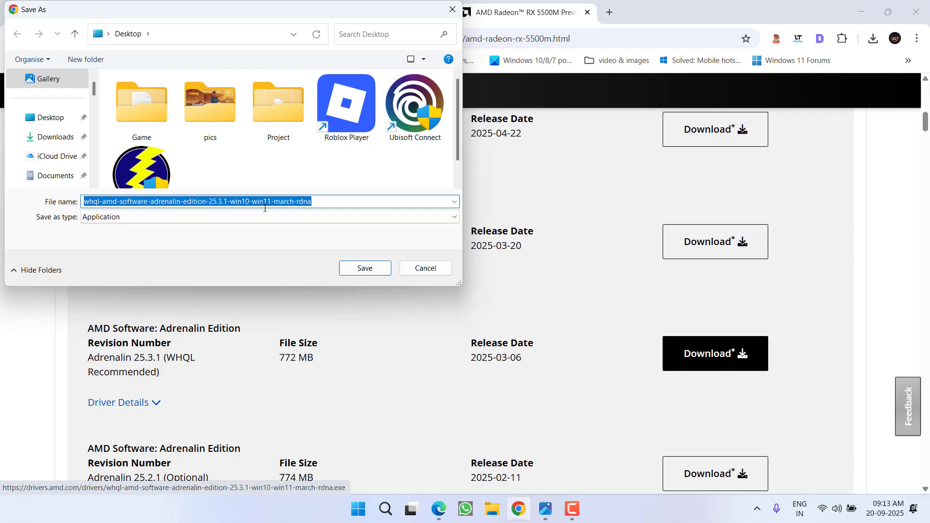
{"action": "left_click", "coordinate": [425, 268]}
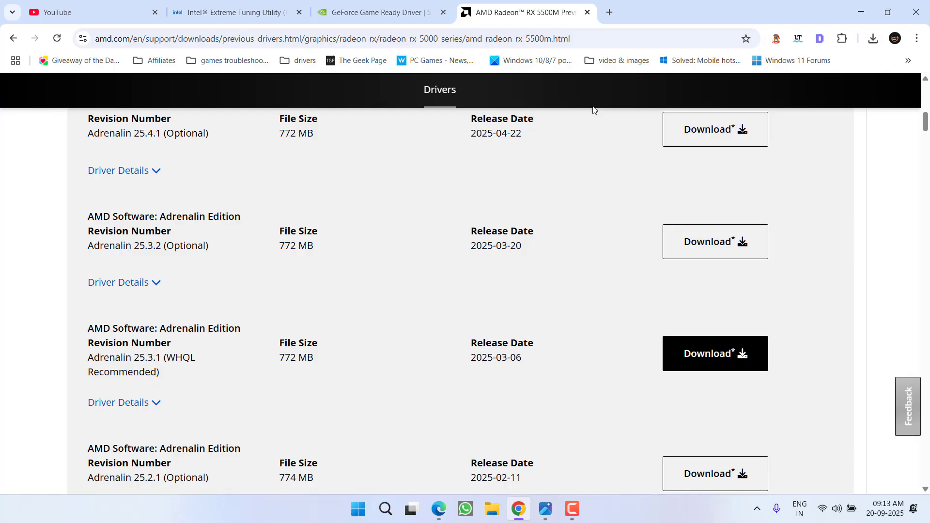
{"action": "scroll", "coordinate": [407, 241], "scroll_direction": "up", "scroll_amount": 4}
{"action": "scroll", "coordinate": [407, 240], "scroll_direction": "up", "scroll_amount": 4}
{"action": "scroll", "coordinate": [406, 245], "scroll_direction": "up", "scroll_amount": 2}
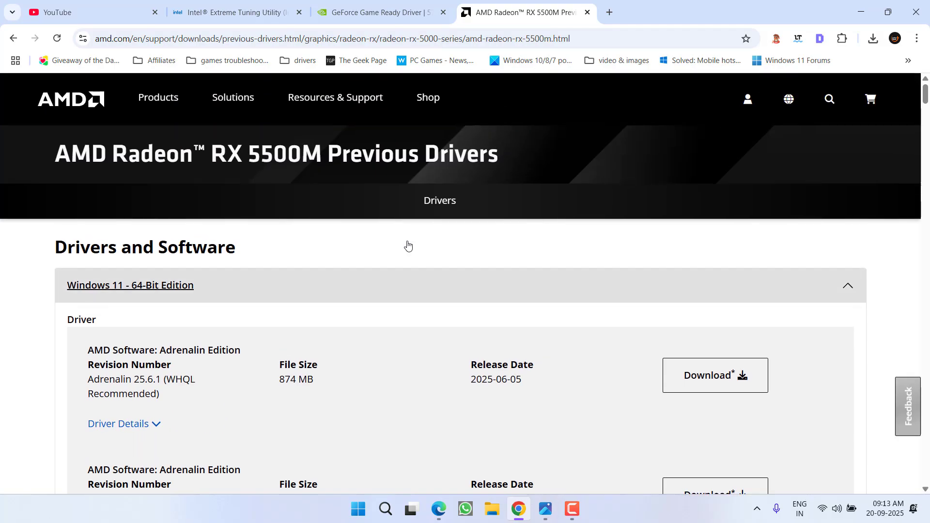
{"action": "scroll", "coordinate": [392, 305], "scroll_direction": "down", "scroll_amount": 5}
{"action": "scroll", "coordinate": [390, 314], "scroll_direction": "down", "scroll_amount": 5}
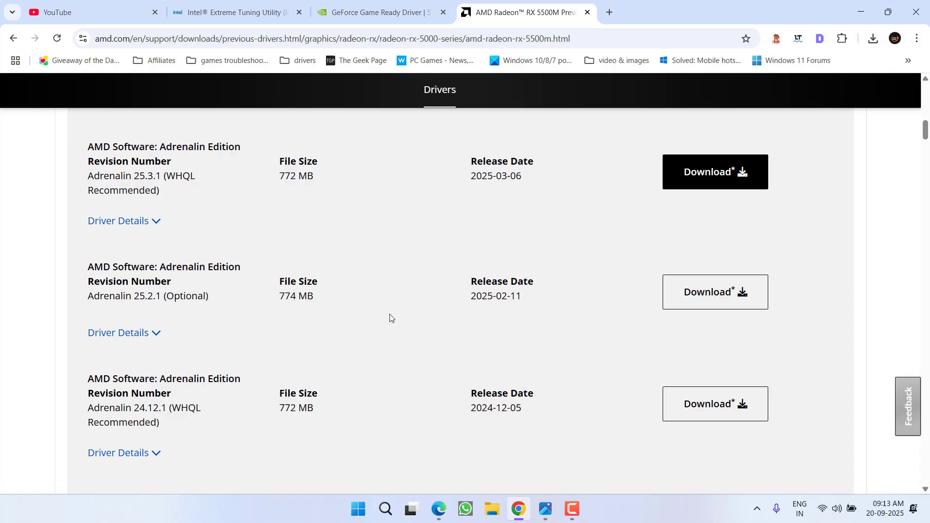
{"action": "scroll", "coordinate": [391, 312], "scroll_direction": "down", "scroll_amount": 6}
{"action": "scroll", "coordinate": [391, 312], "scroll_direction": "down", "scroll_amount": 3}
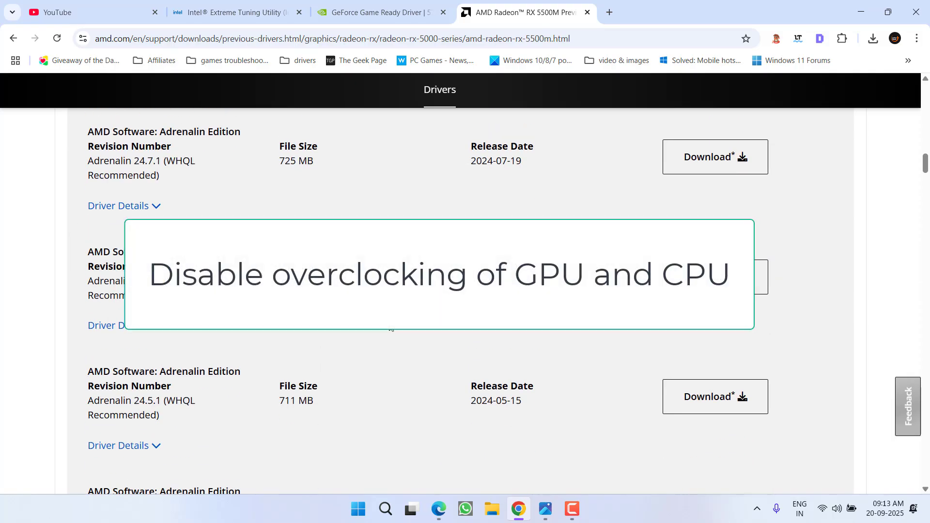
{"action": "scroll", "coordinate": [401, 342], "scroll_direction": "down", "scroll_amount": 3}
{"action": "scroll", "coordinate": [401, 342], "scroll_direction": "down", "scroll_amount": 5}
{"action": "scroll", "coordinate": [393, 363], "scroll_direction": "down", "scroll_amount": 3}
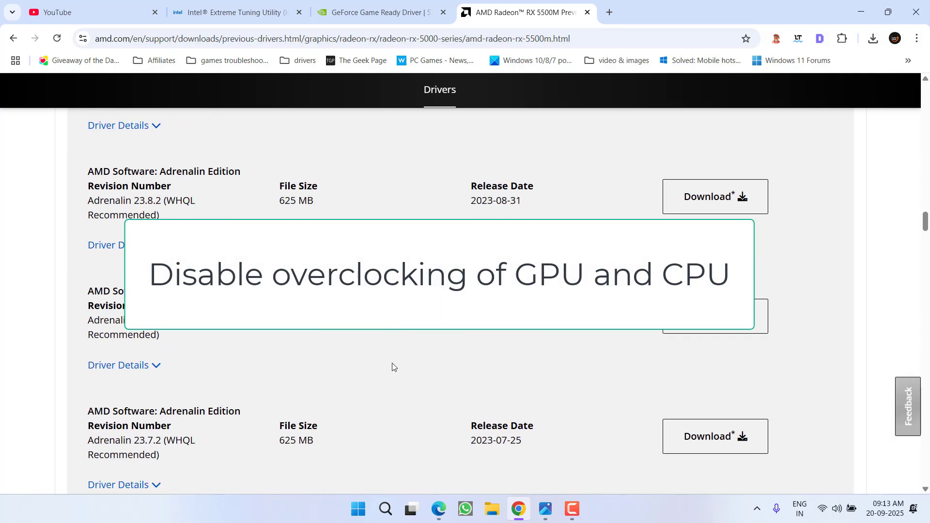
{"action": "scroll", "coordinate": [392, 368], "scroll_direction": "up", "scroll_amount": 8}
{"action": "scroll", "coordinate": [391, 368], "scroll_direction": "up", "scroll_amount": 6}
{"action": "scroll", "coordinate": [392, 364], "scroll_direction": "up", "scroll_amount": 8}
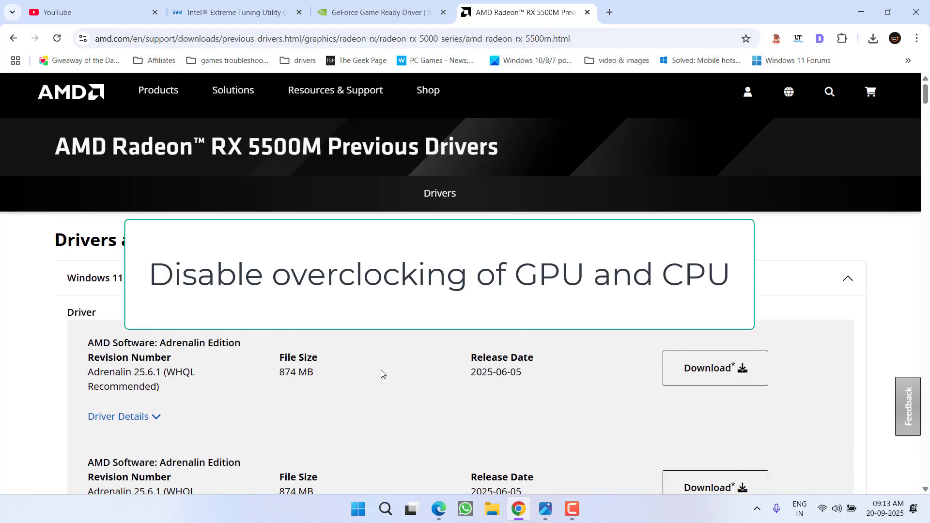
Download XTUSetup_7.14.2.66.exe from Intel's XTU page and save it to the Desktop.
{"action": "left_click", "coordinate": [233, 12]}
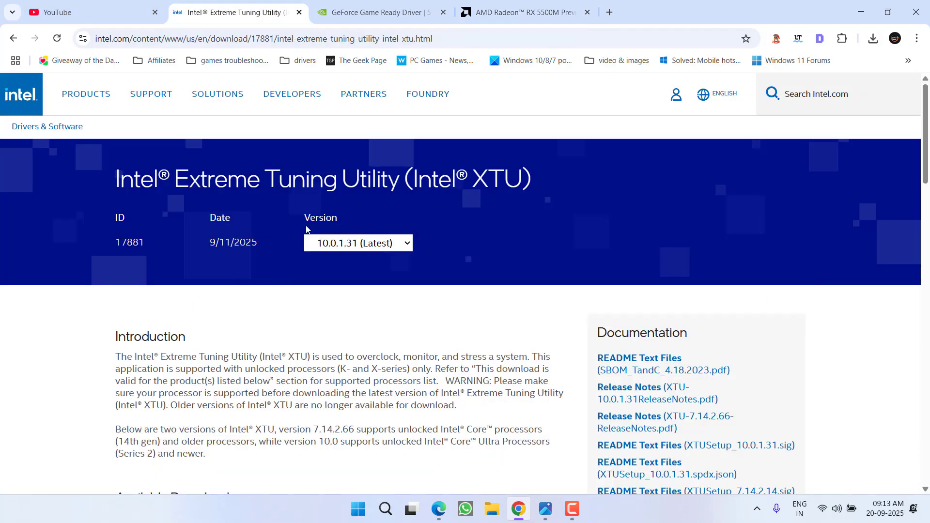
{"action": "left_click_drag", "start_coordinate": [115, 174], "coordinate": [554, 179]}
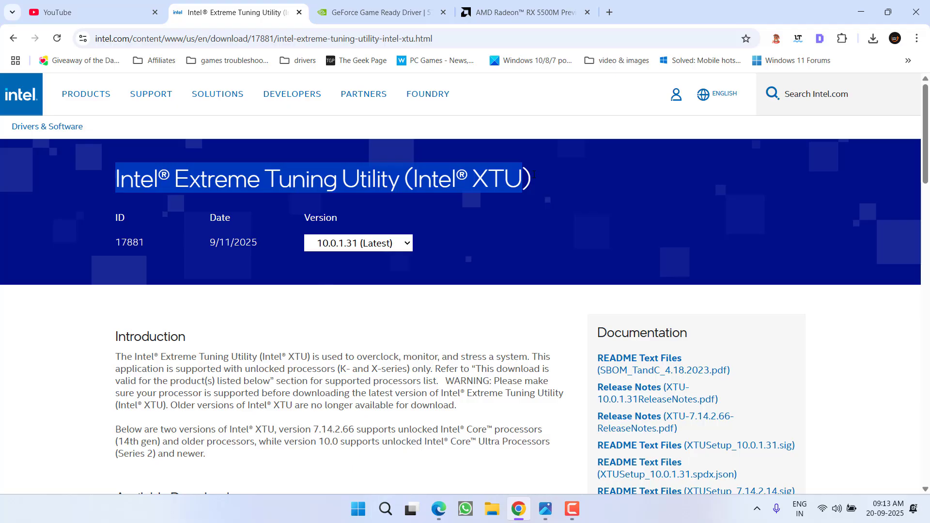
{"action": "scroll", "coordinate": [466, 291], "scroll_direction": "down", "scroll_amount": 5}
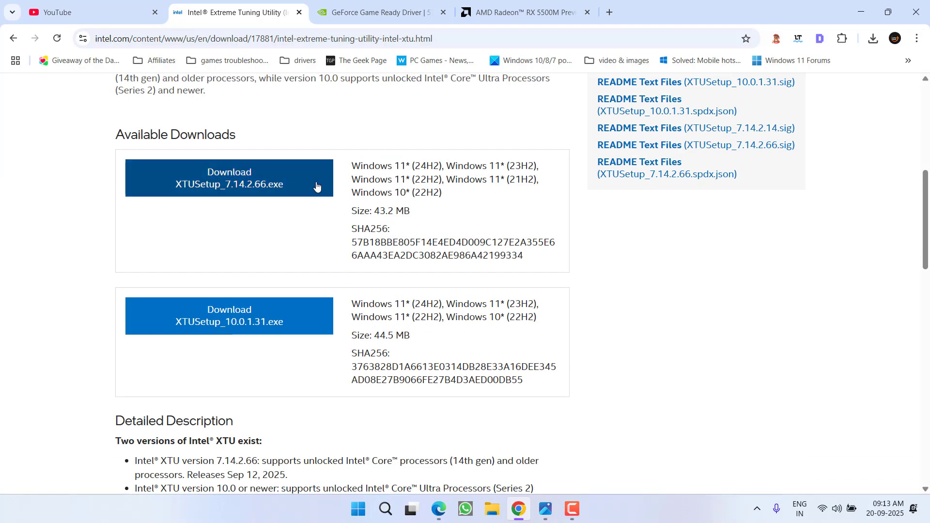
{"action": "left_click", "coordinate": [234, 178]}
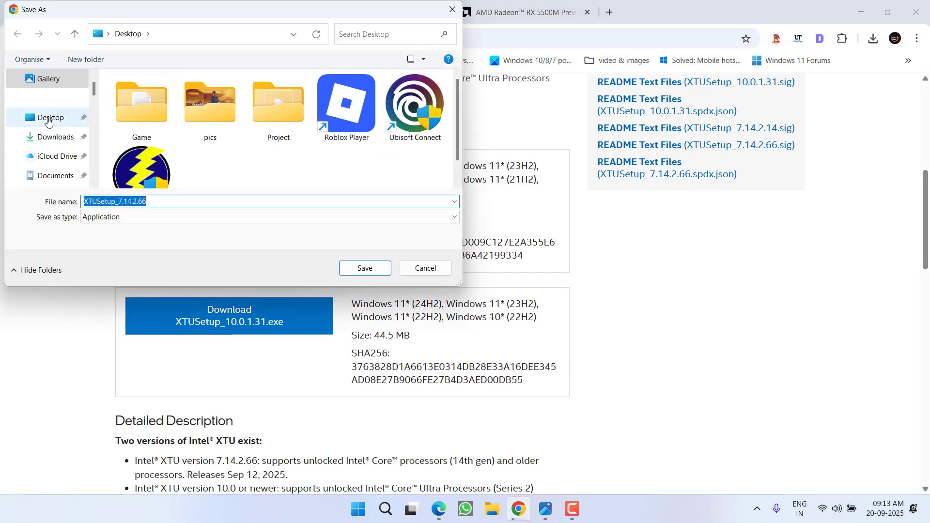
{"action": "left_click", "coordinate": [356, 271]}
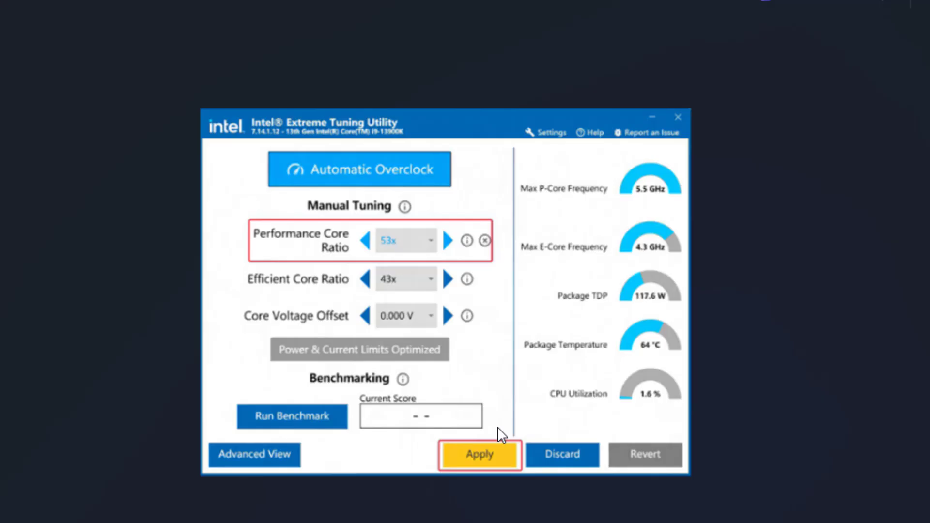
Leave the full-screen XTU screenshot showing the 53x Performance Core Ratio and close the viewer.
{"action": "key", "text": "Escape"}
{"action": "left_click", "coordinate": [893, 25]}
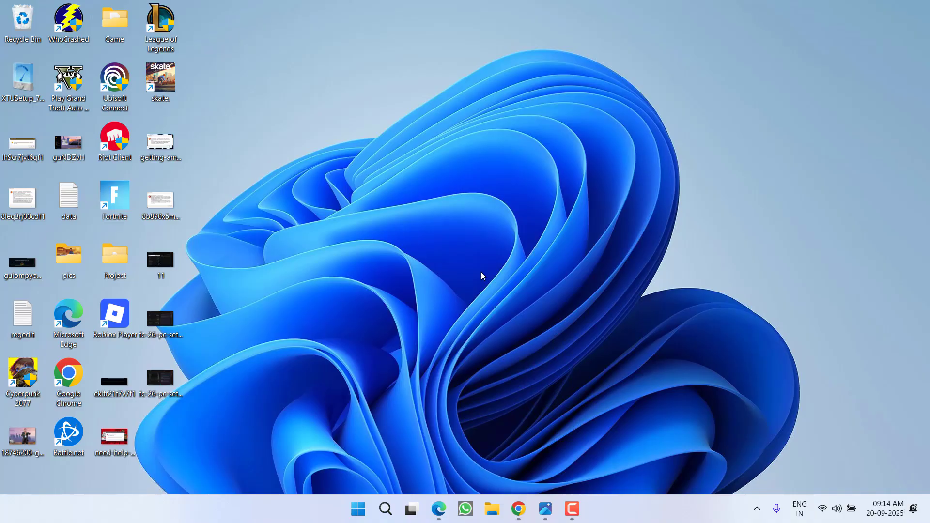
{"action": "mouse_move", "coordinate": [545, 509]}
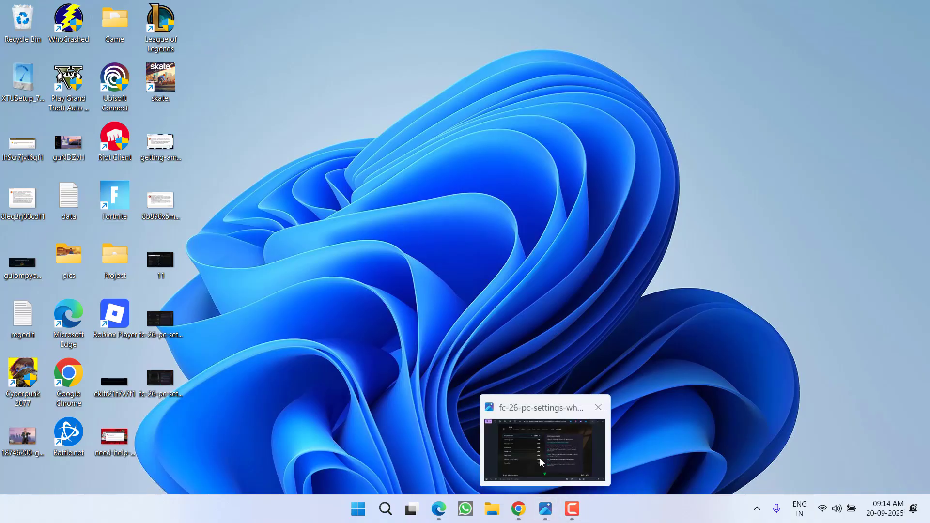
View the FC 26 graphics screenshot with all Low settings, then the display settings screenshot.
{"action": "left_click", "coordinate": [540, 458]}
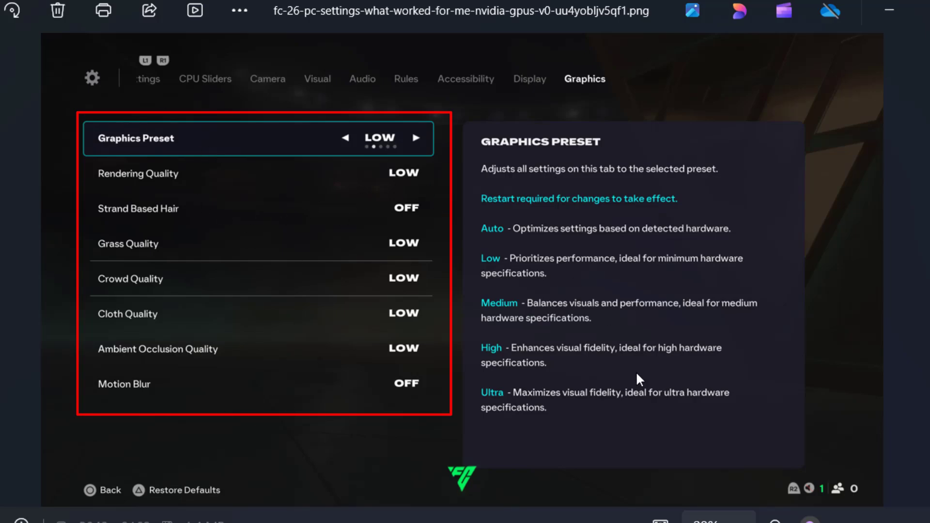
{"action": "key", "text": "Right"}
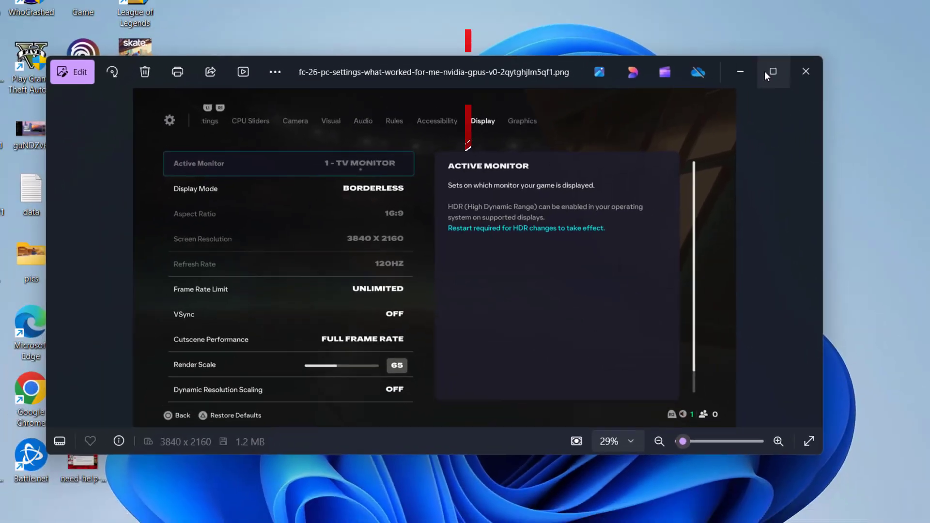
{"action": "left_click", "coordinate": [765, 71]}
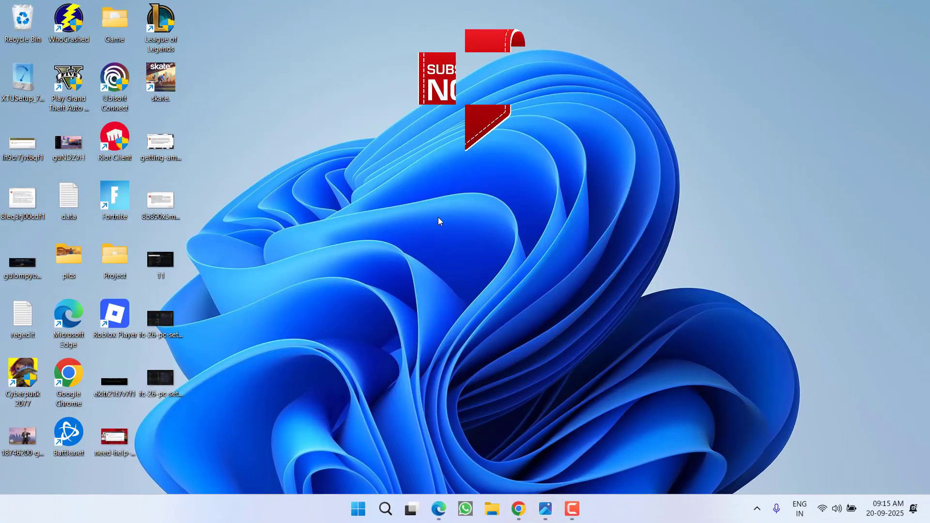